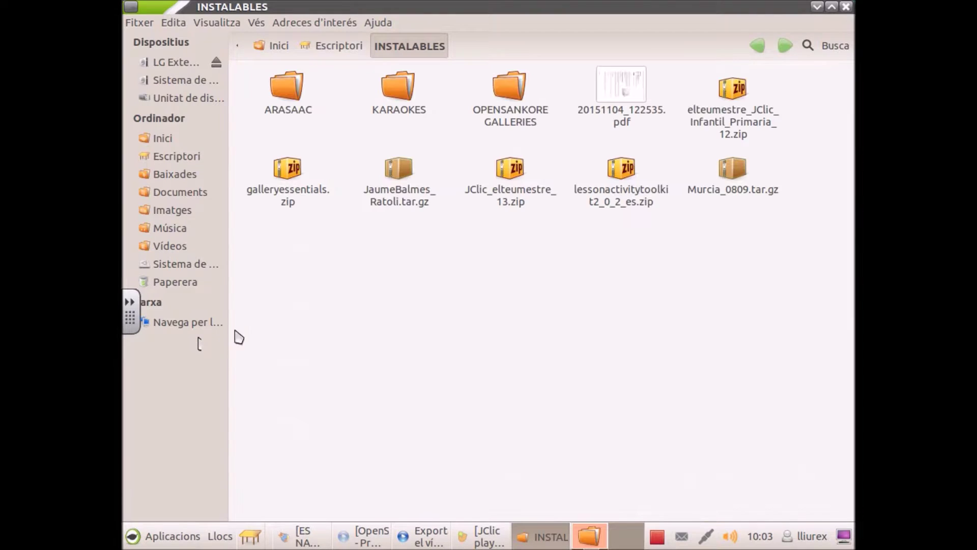
Step: Open the archive JClic_elteumestre_13.zip from the INSTALABLES folder and maximize its window
left_click(518, 174)
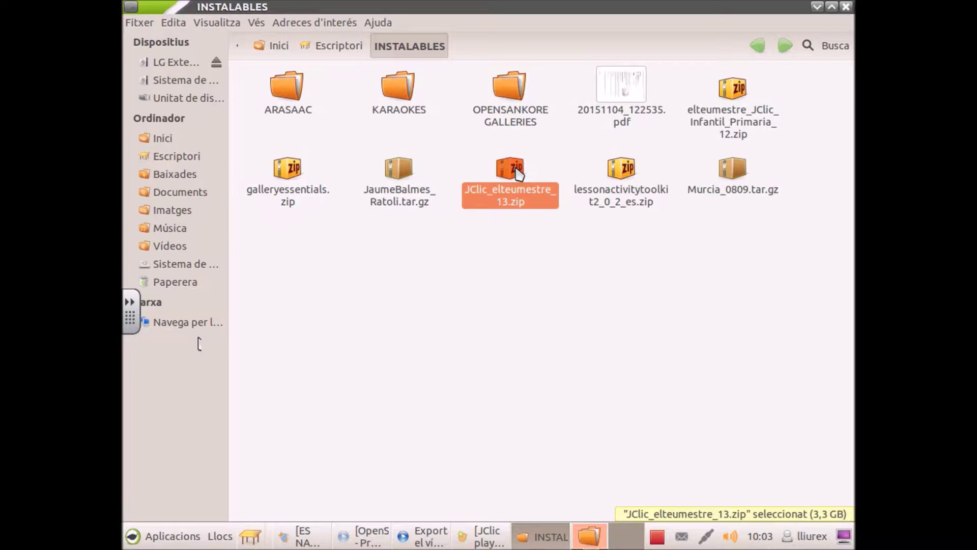
double_click(516, 170)
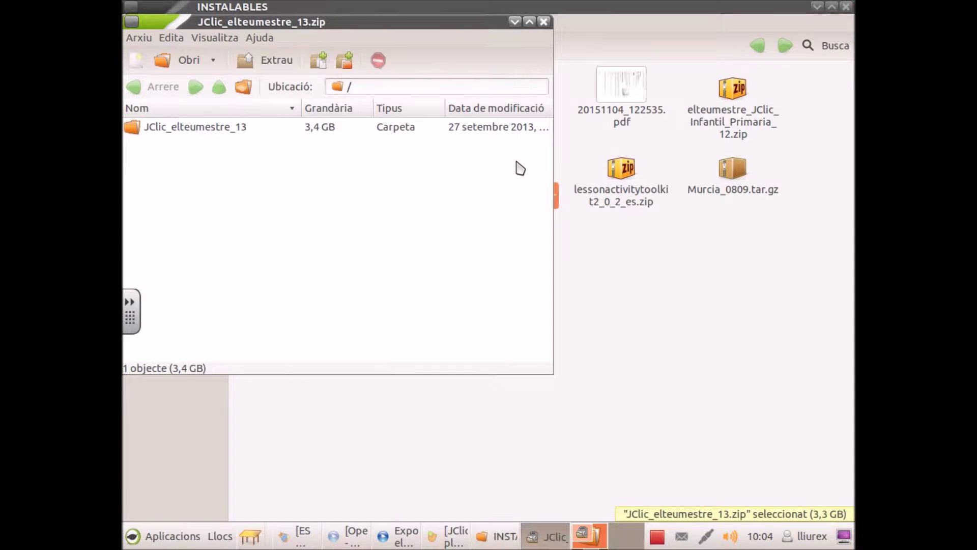
left_click(530, 23)
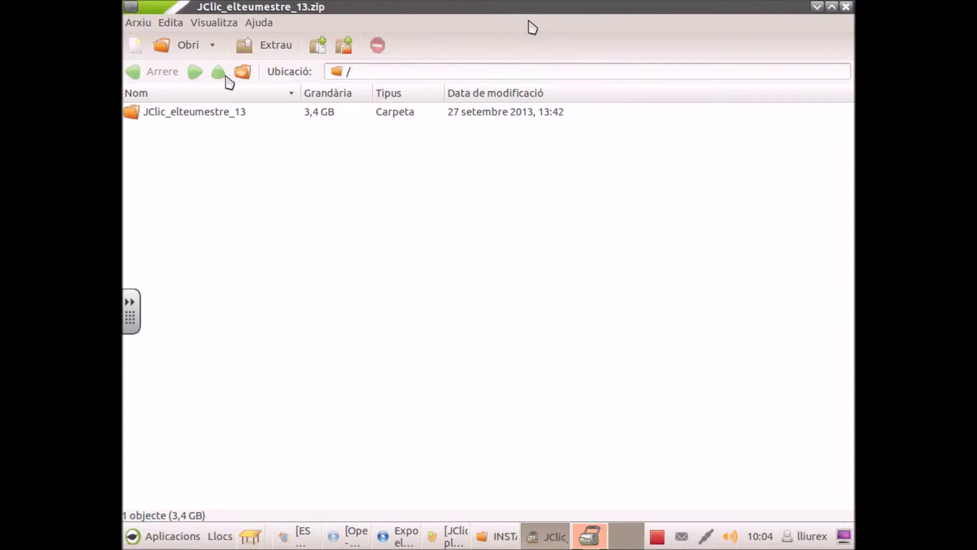
Step: Extract the archive's JClic_elteumestre_13 folder into the JClic/projects folder inside the lliurex home folder
left_click(188, 114)
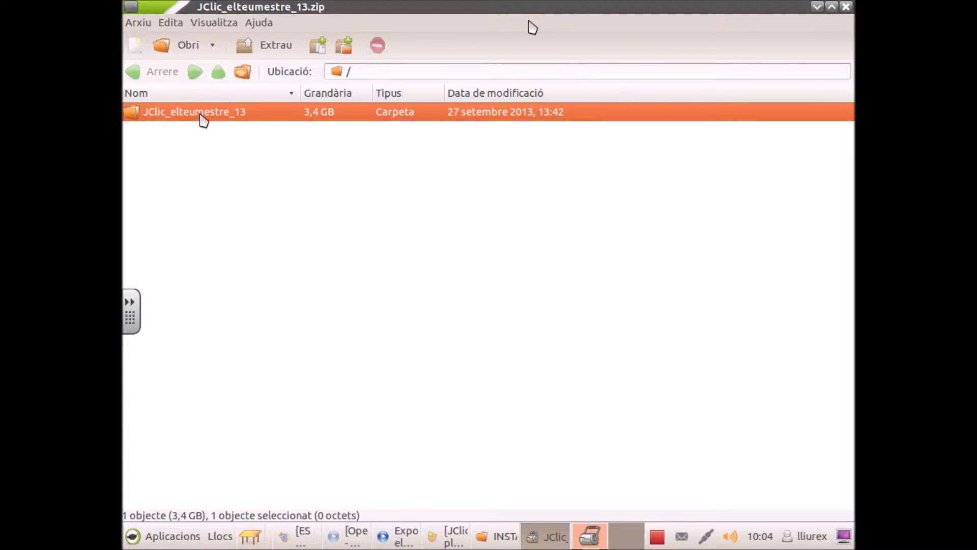
left_click(284, 50)
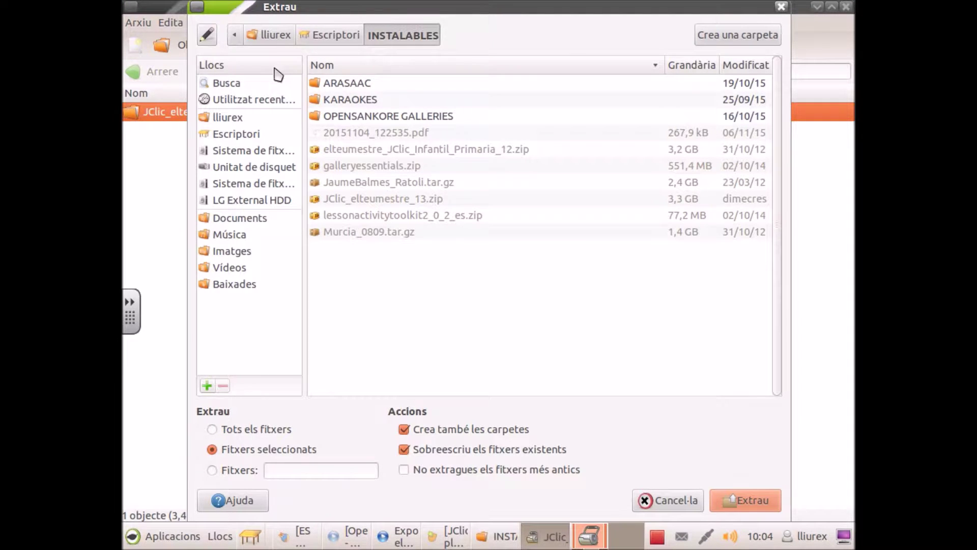
left_click(239, 123)
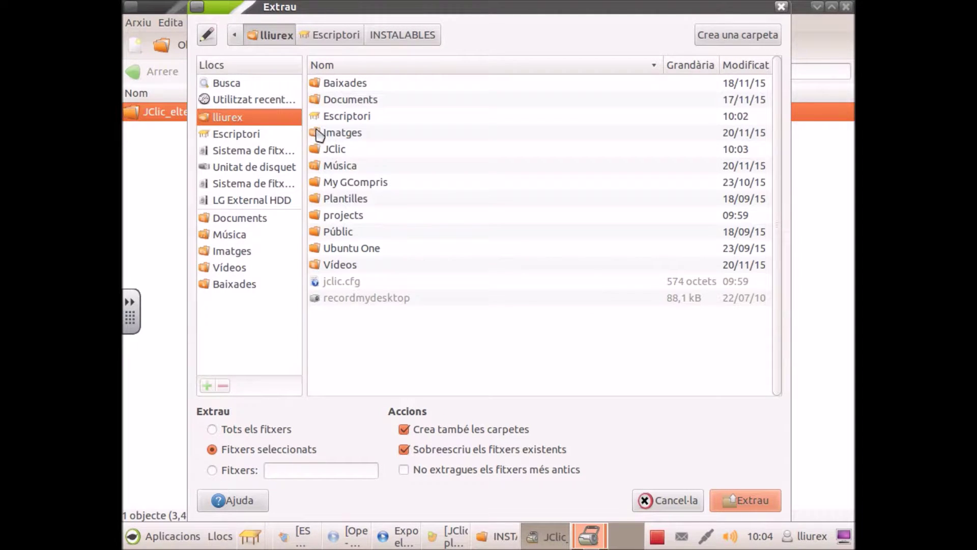
left_click(335, 150)
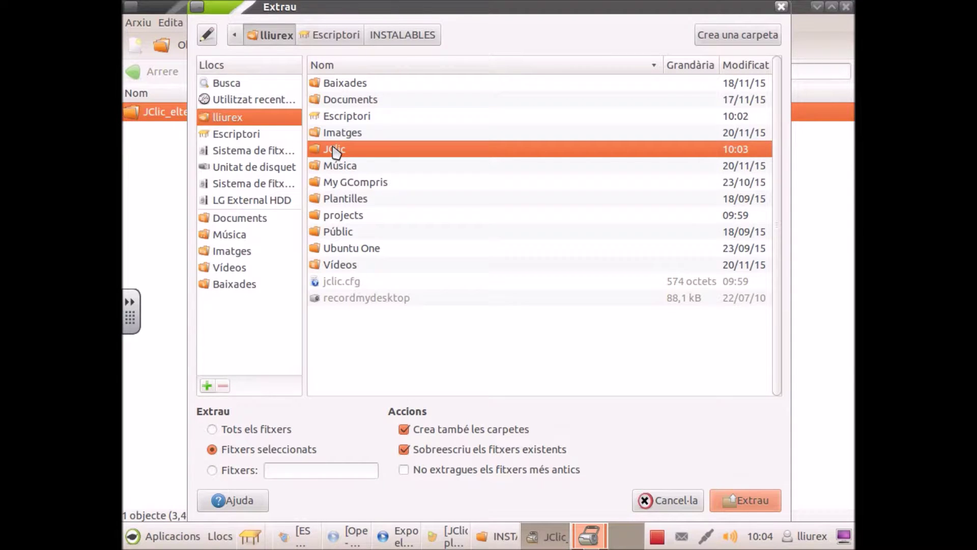
double_click(336, 151)
left_click(357, 89)
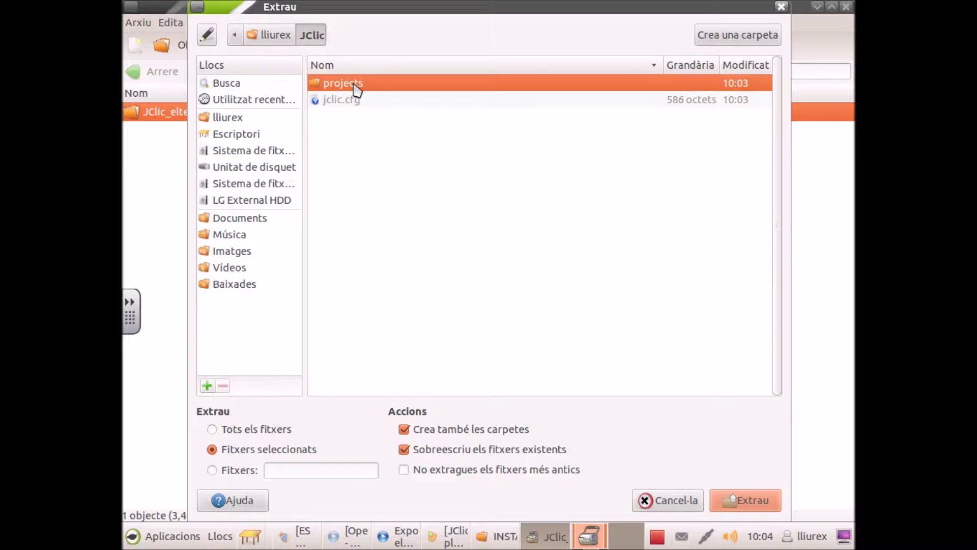
double_click(357, 90)
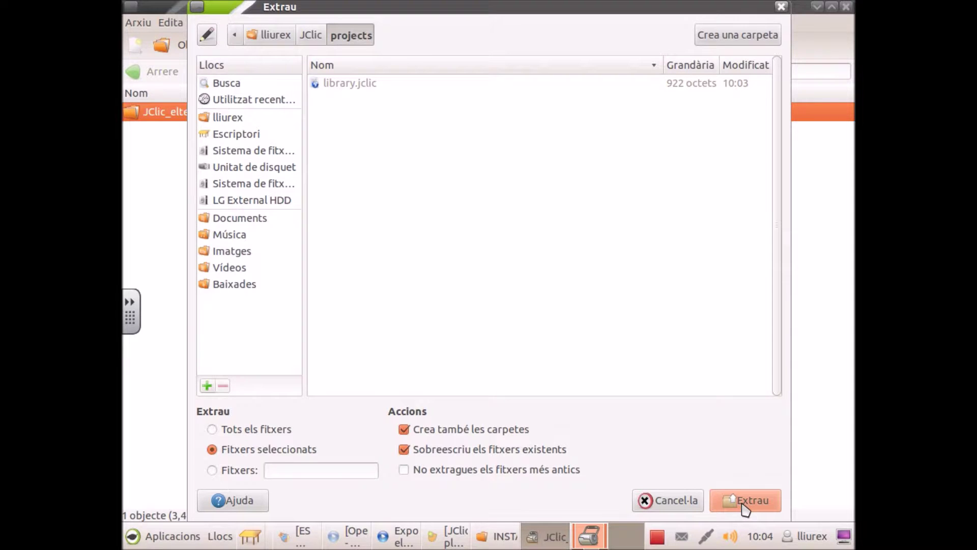
left_click(744, 501)
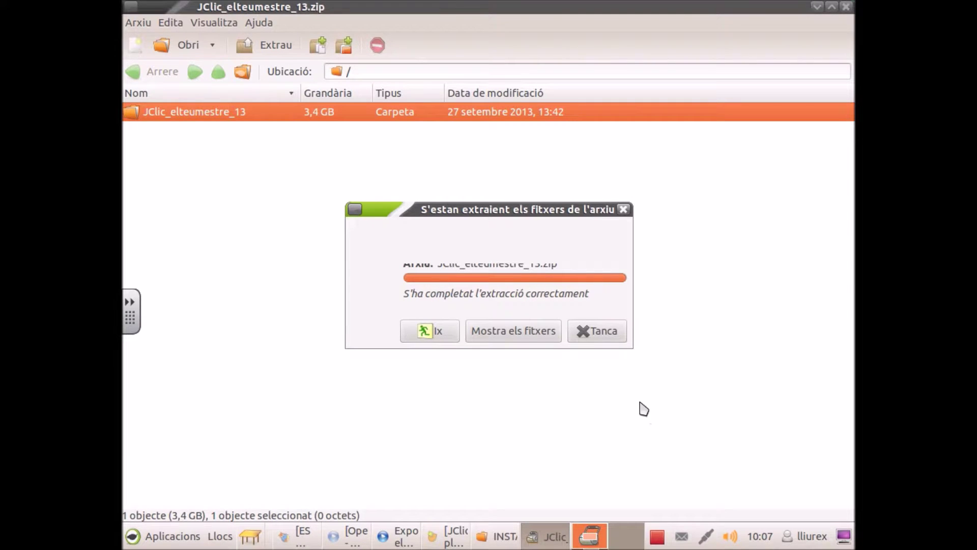
Step: Close the extraction dialog, the archive window and the INSTALABLES folder window
left_click(609, 335)
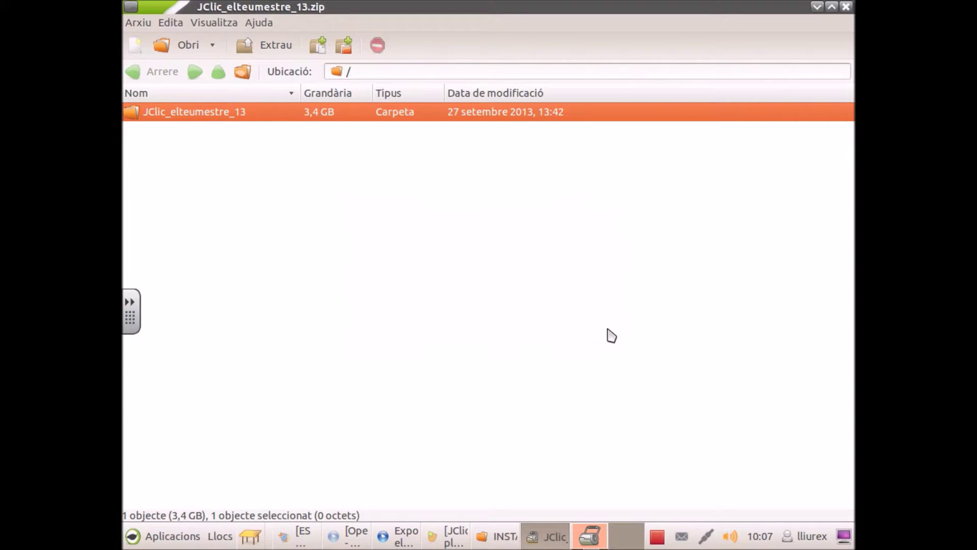
left_click(846, 7)
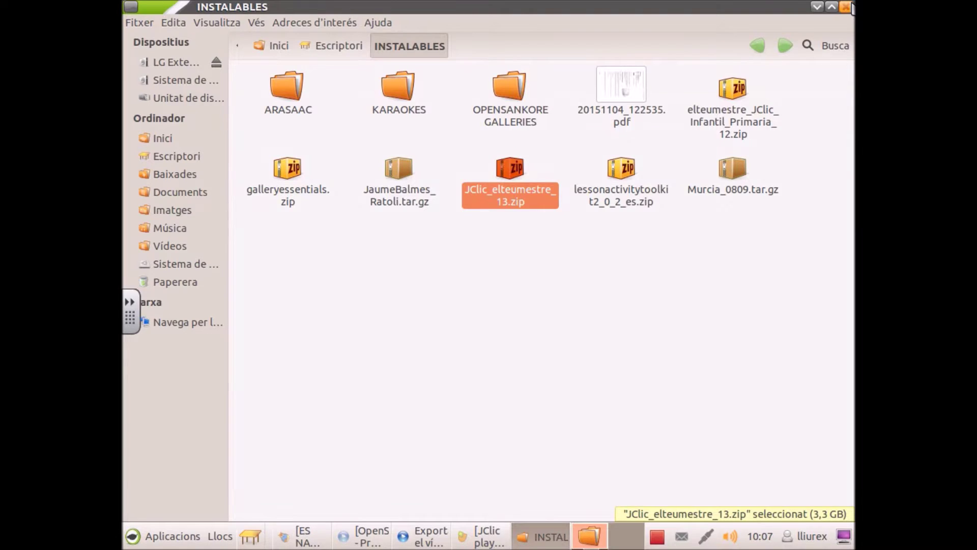
left_click(851, 7)
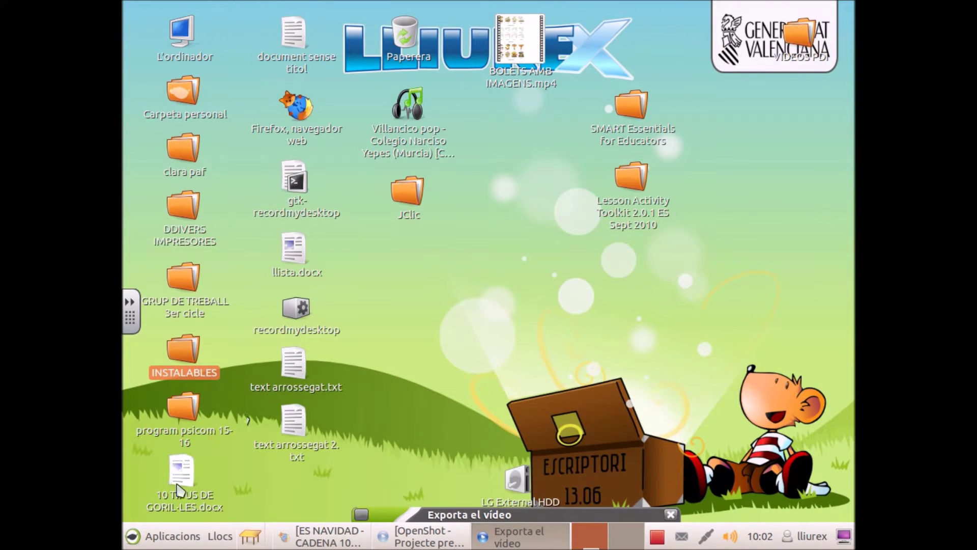
Step: Launch JClic activitats educatives from the education applications and accept /home/lliurex/JClic as its data directory
left_click(173, 538)
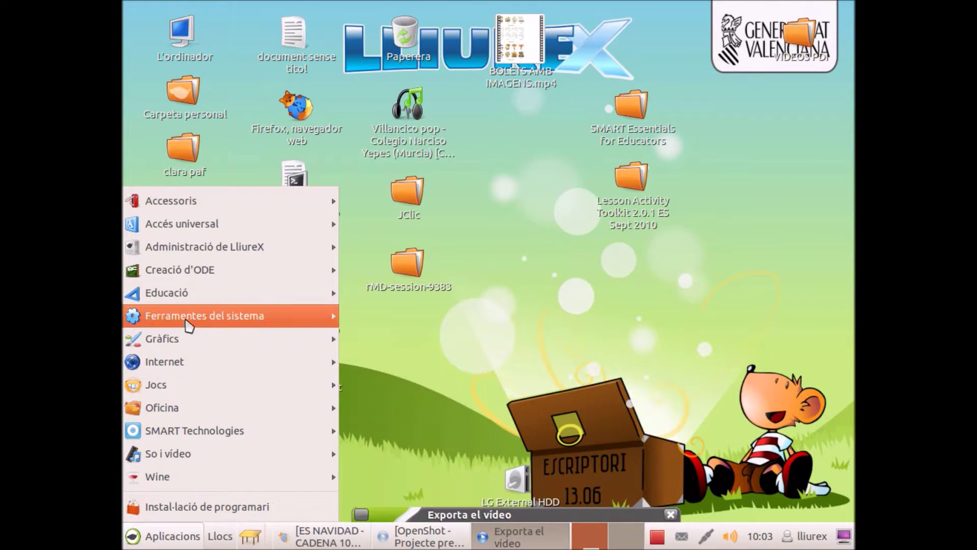
mouse_move(189, 293)
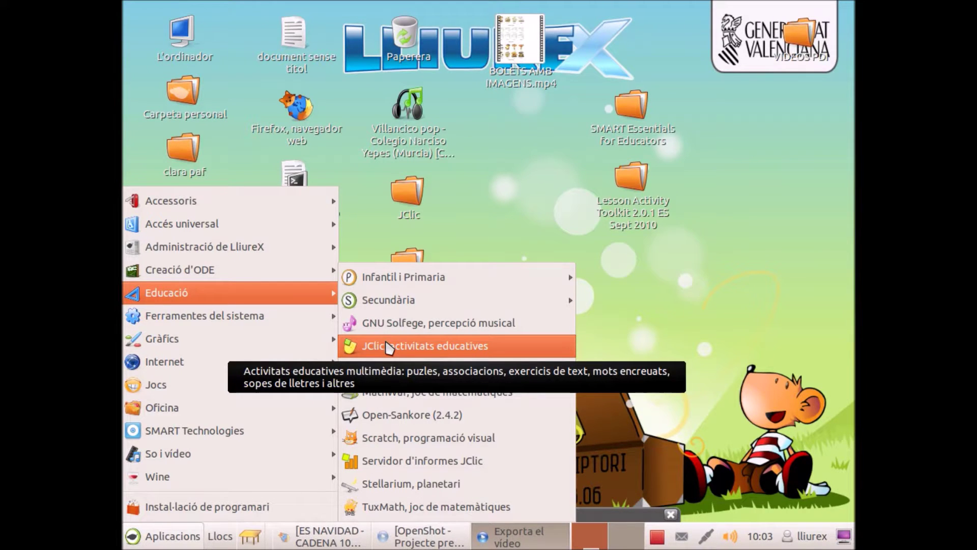
left_click(390, 346)
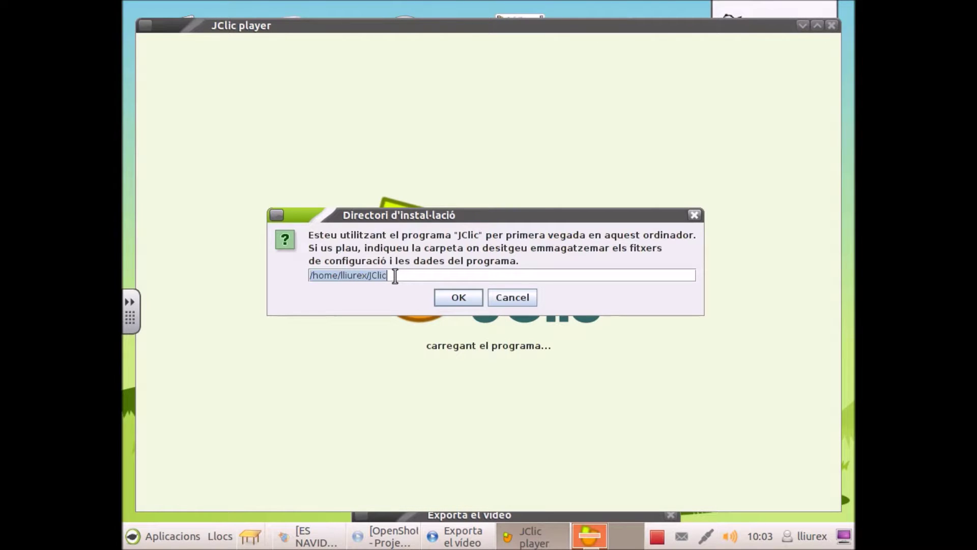
left_click(458, 299)
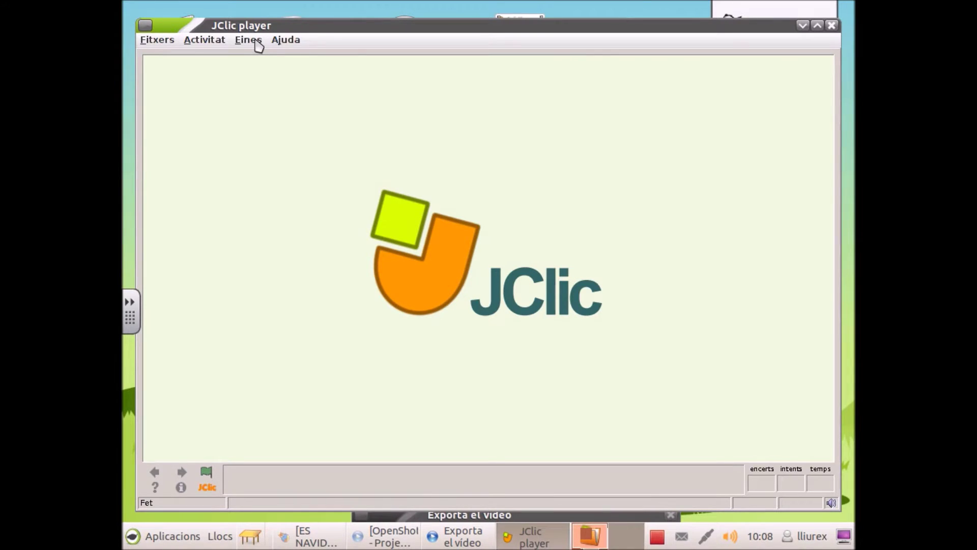
Step: Start a new project library in JClic's library manager, choosing to add a link to an existing library
left_click(258, 45)
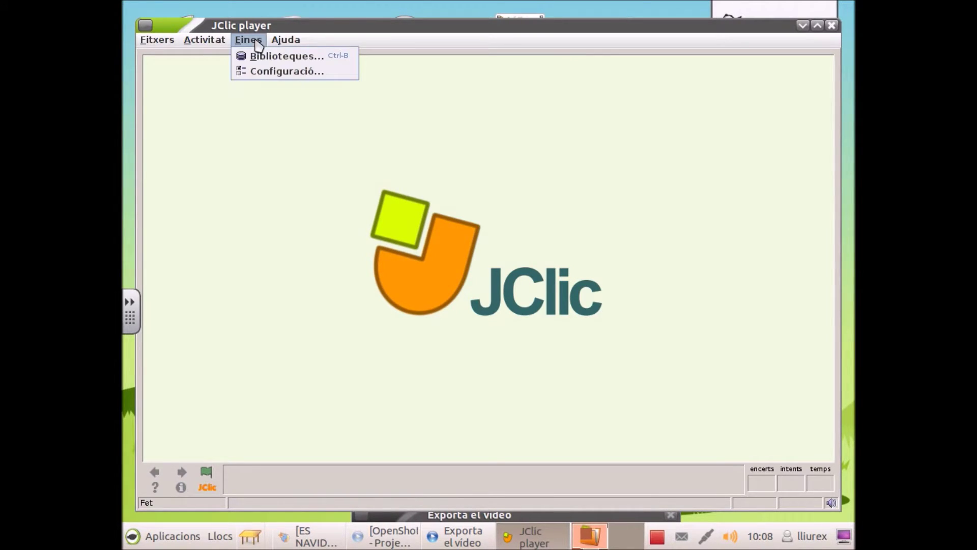
left_click(289, 60)
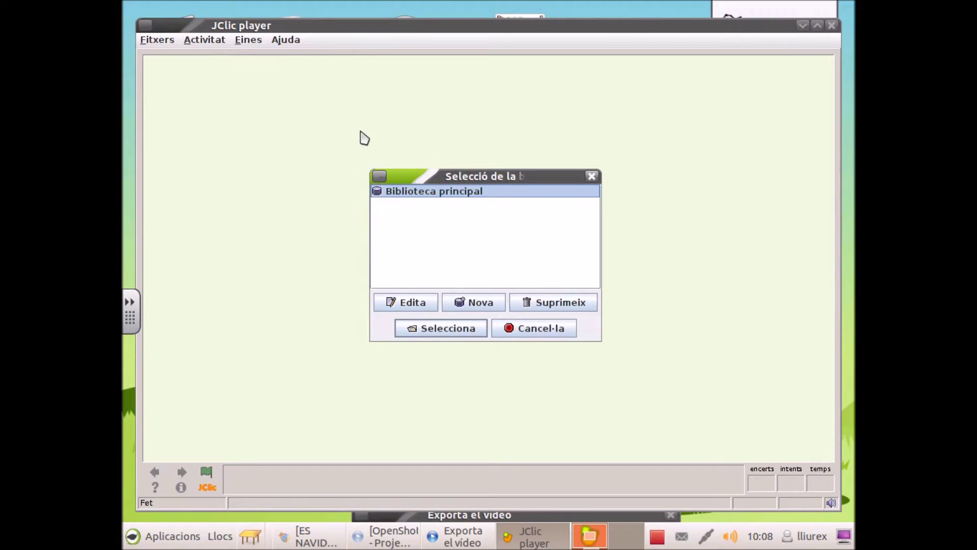
left_click(480, 304)
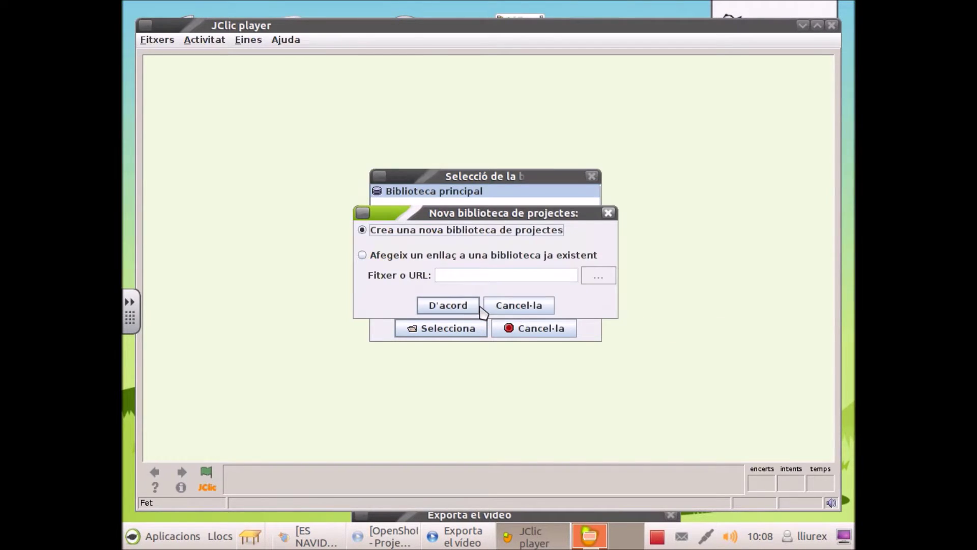
left_click(364, 256)
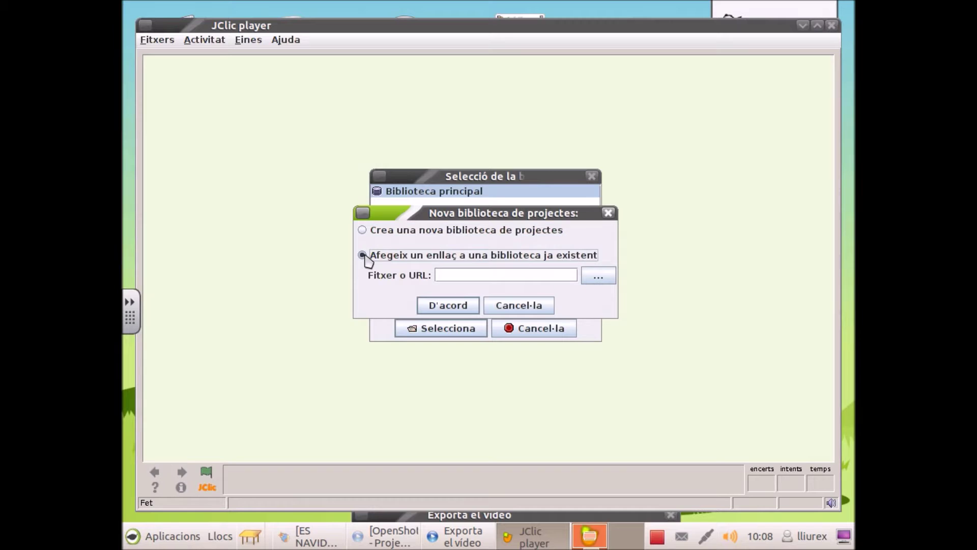
Step: Link the library to the file jclic.jclic in the JClic_elteumestre_13 folder, then open the added library
left_click(596, 278)
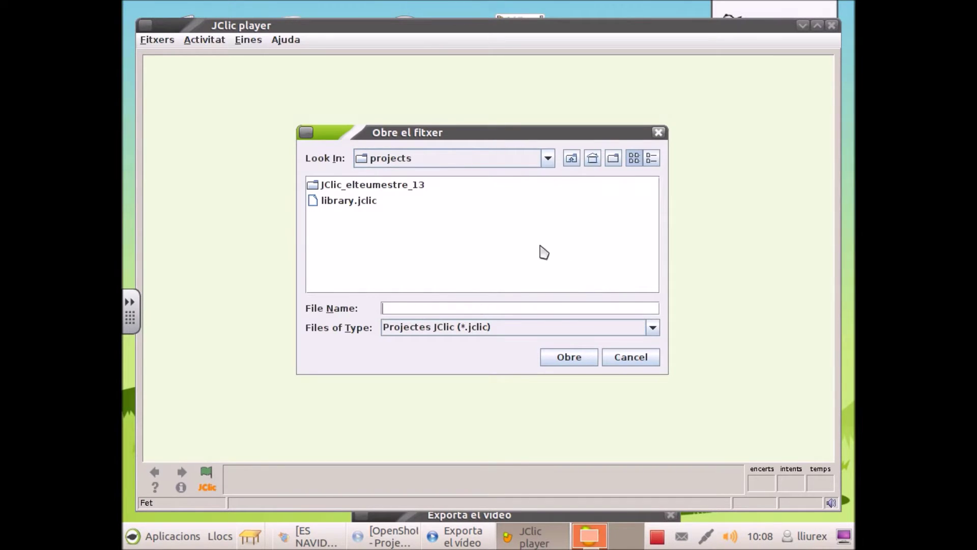
left_click(409, 185)
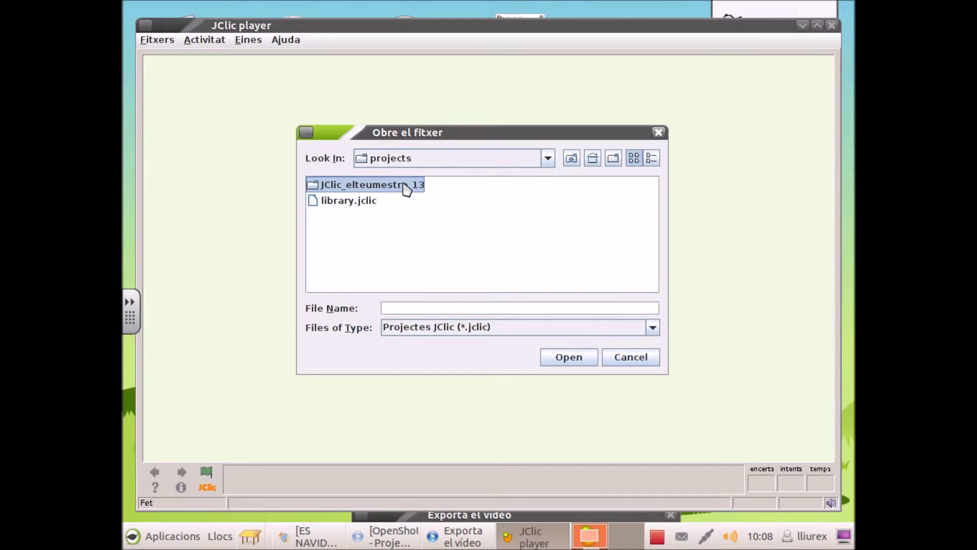
left_click(407, 185)
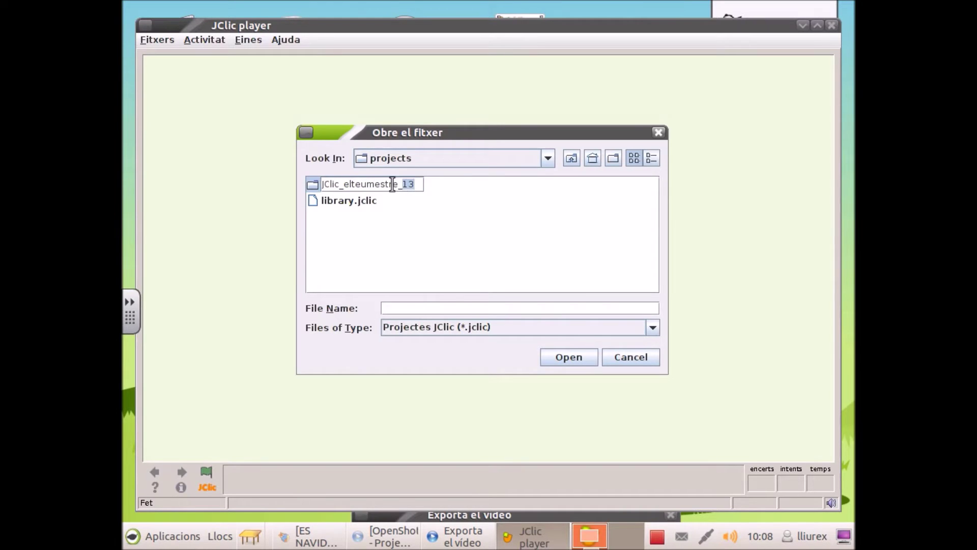
double_click(313, 187)
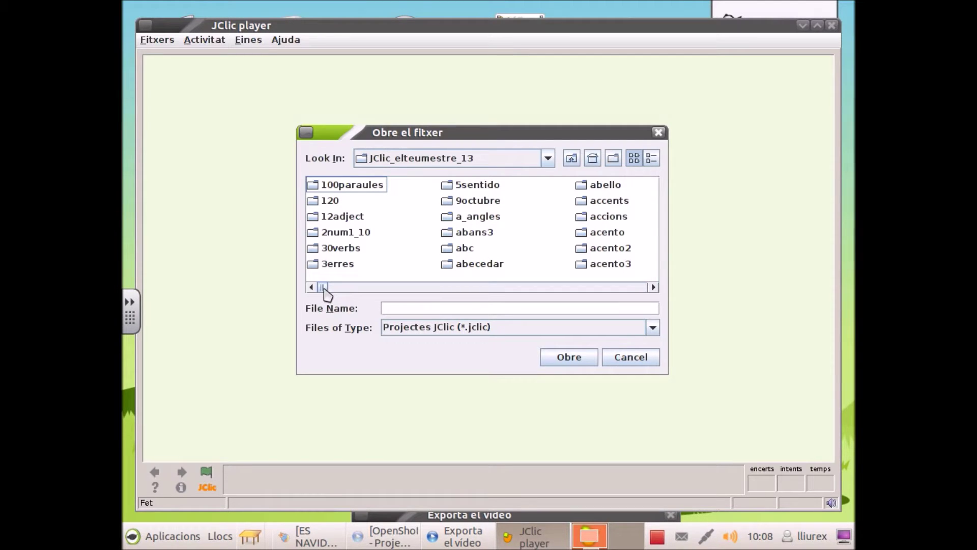
left_click_drag(325, 293, 416, 297)
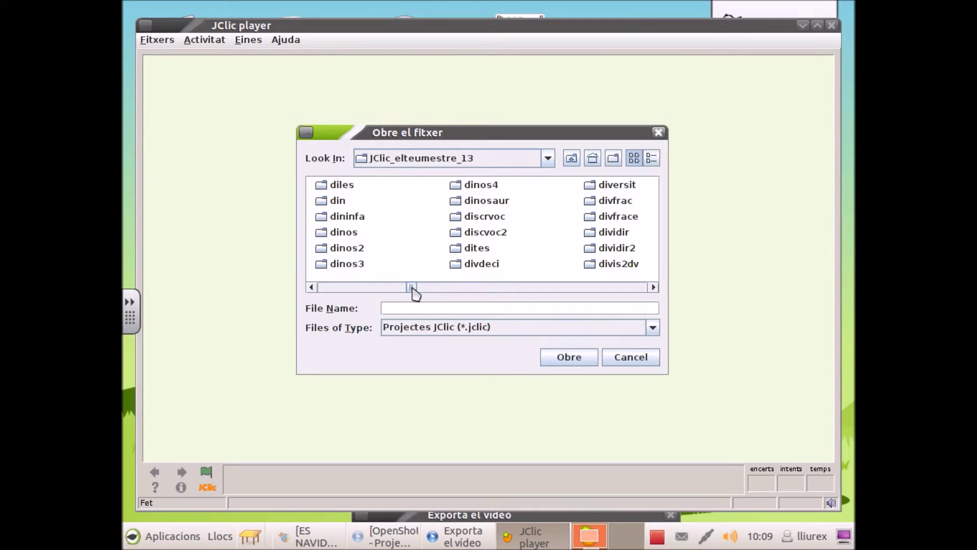
left_click_drag(412, 287, 527, 289)
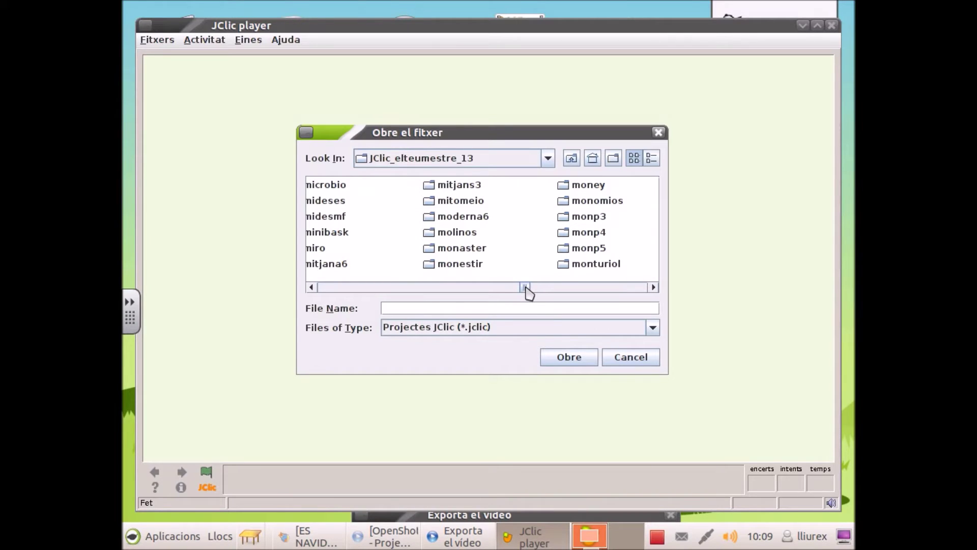
left_click_drag(528, 291, 616, 290)
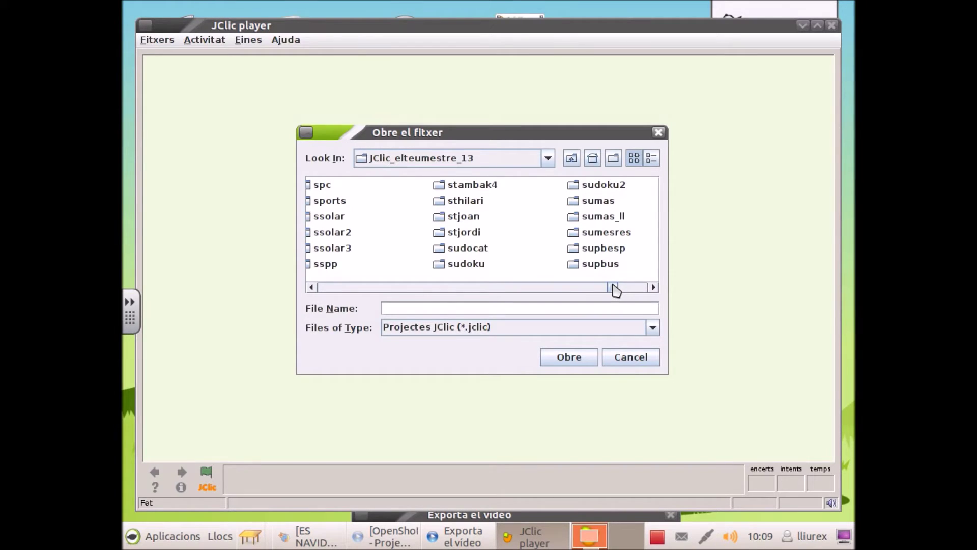
left_click_drag(615, 290, 648, 294)
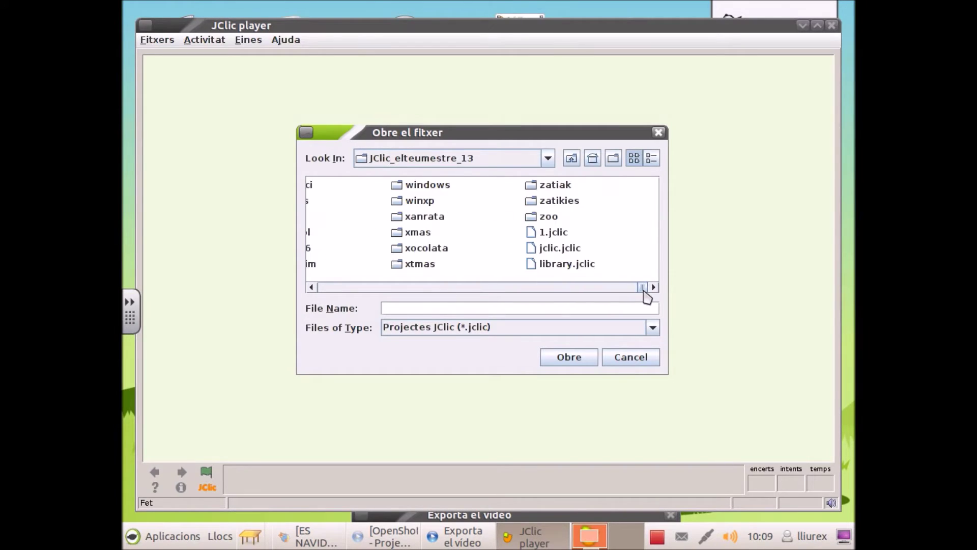
left_click(580, 252)
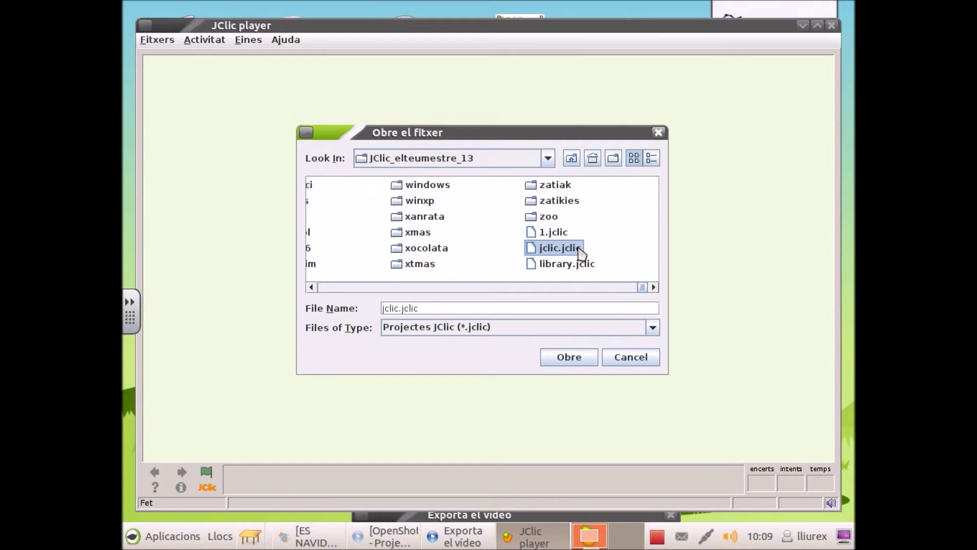
left_click(579, 363)
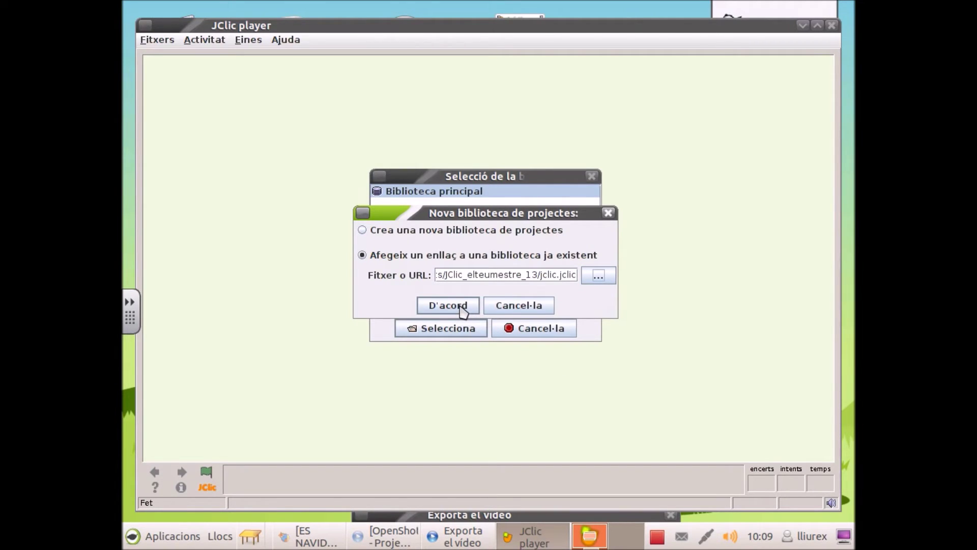
left_click(462, 306)
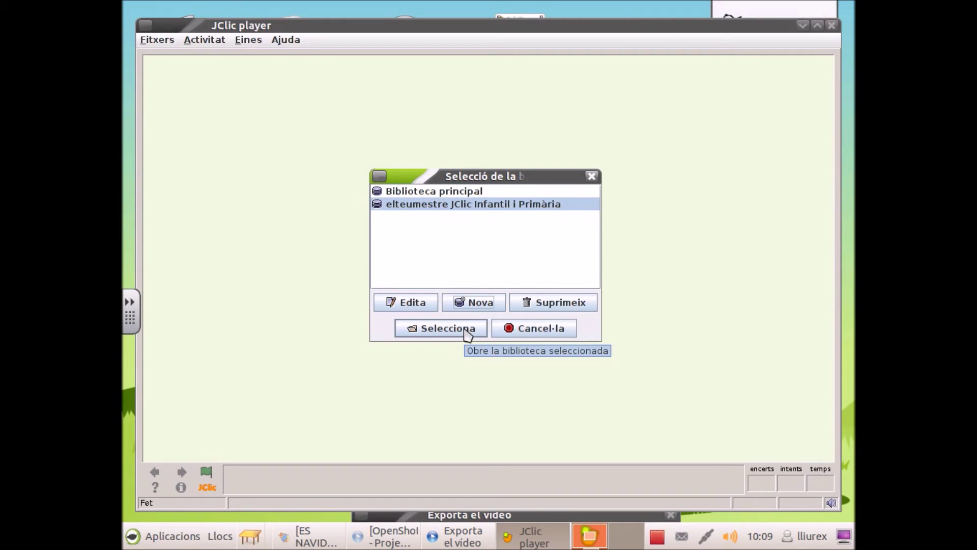
left_click(448, 328)
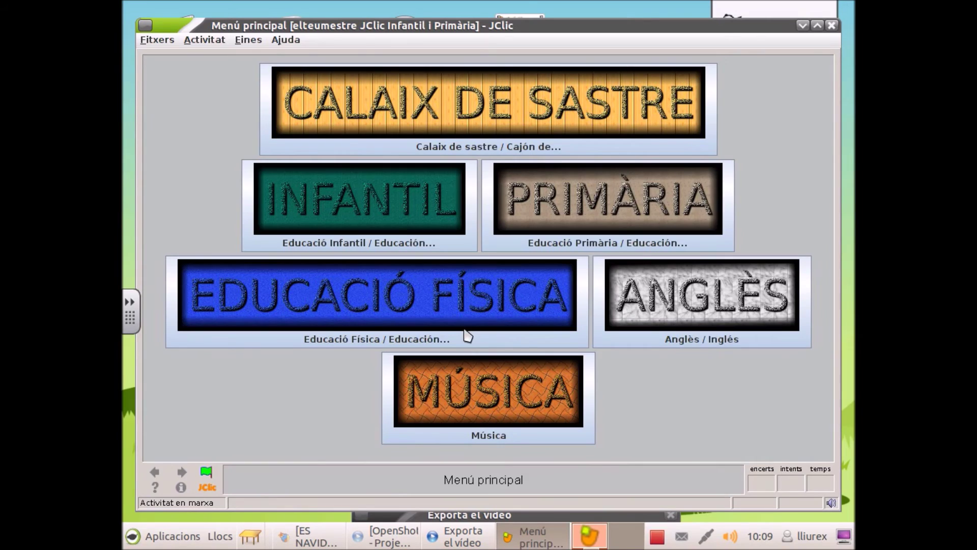
Step: Open the Aprenem a reciclar project under Infantil, Valencià, Medi, and continue past its title page to the activity menu
left_click(439, 208)
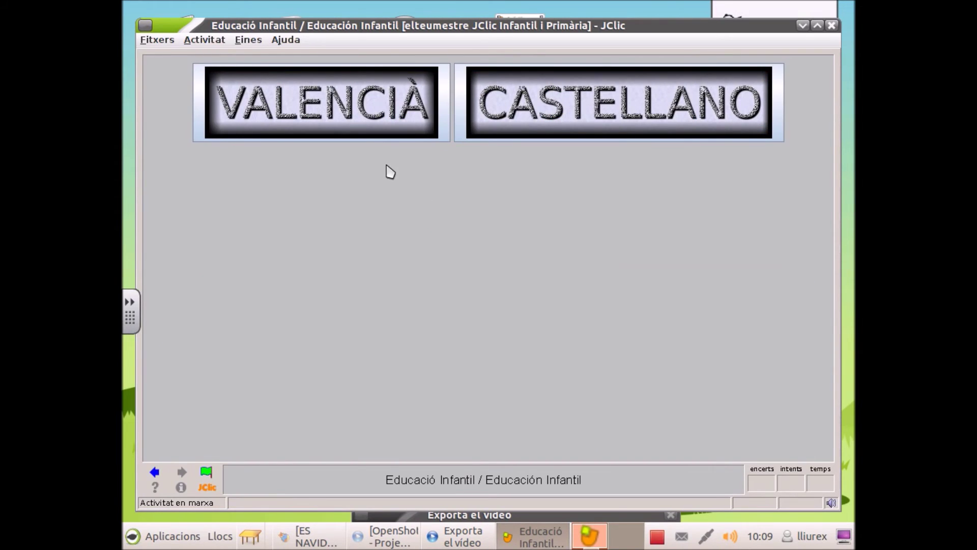
left_click(382, 125)
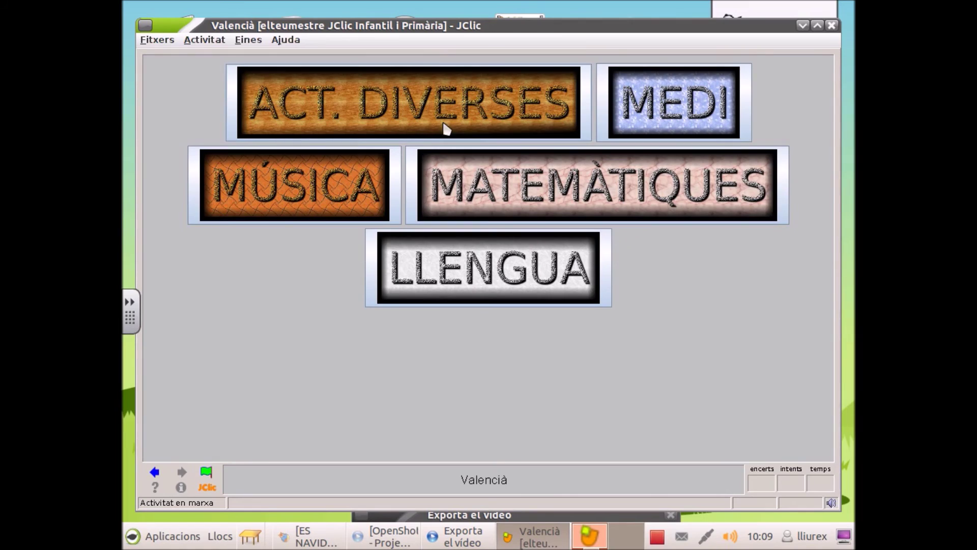
left_click(649, 108)
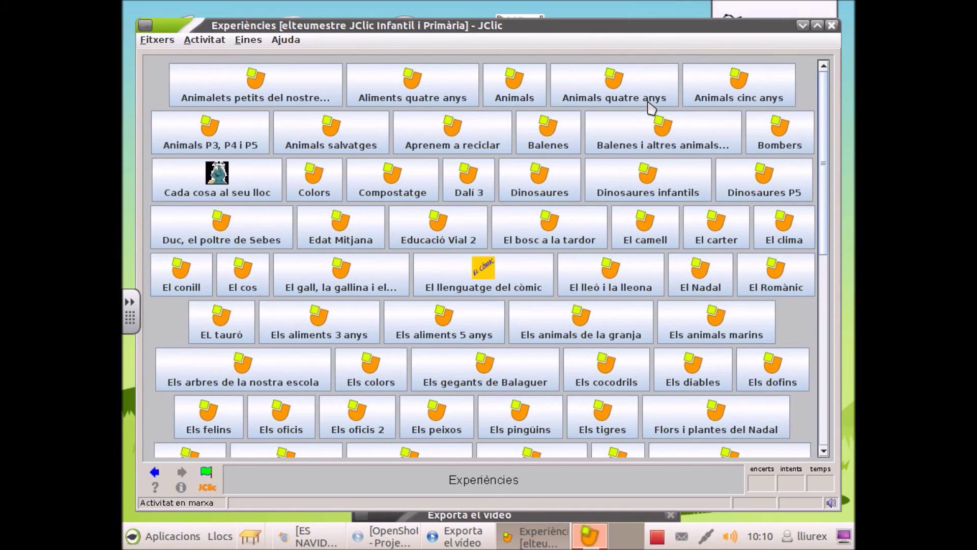
left_click(488, 147)
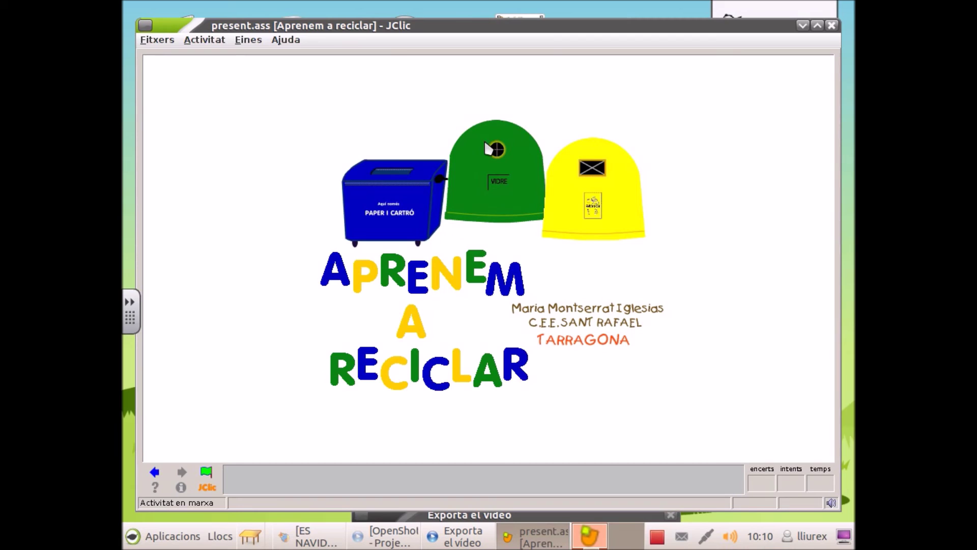
left_click(504, 180)
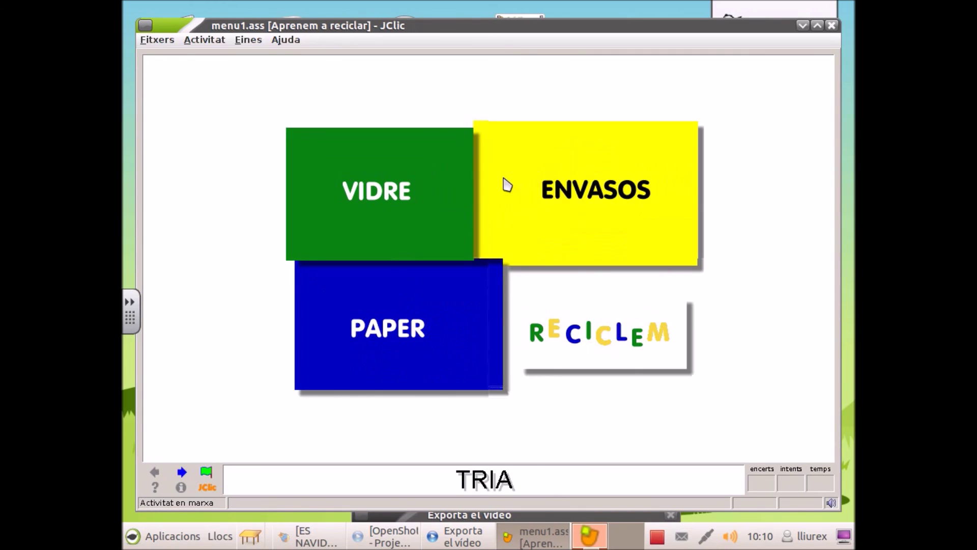